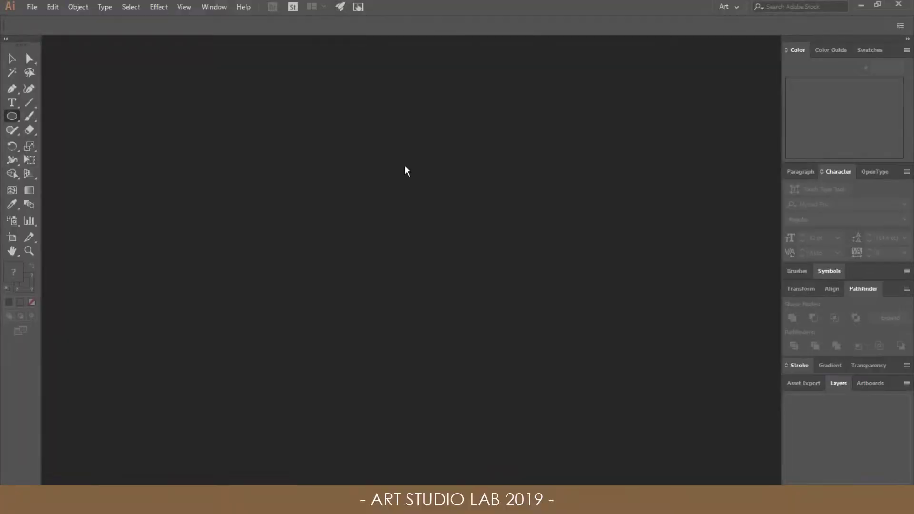
Step: Create a new 1000 × 1000 px document
click(31, 8)
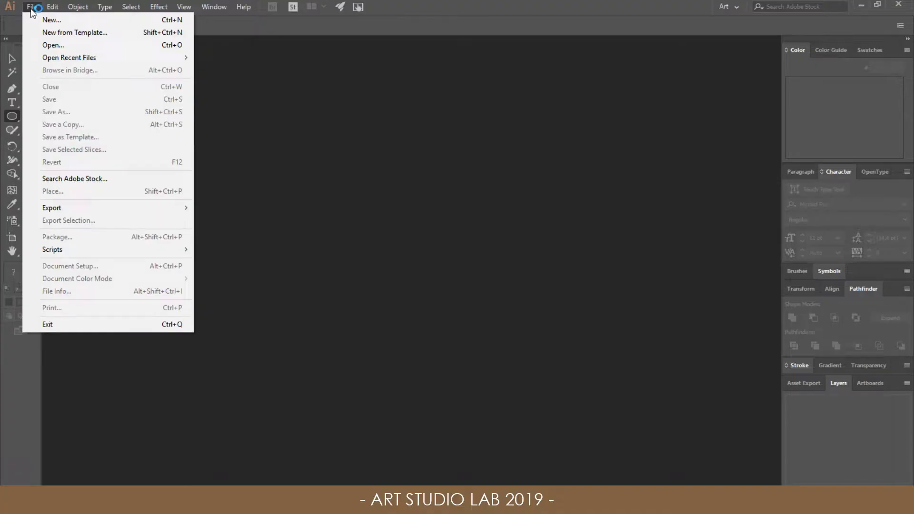
click(43, 19)
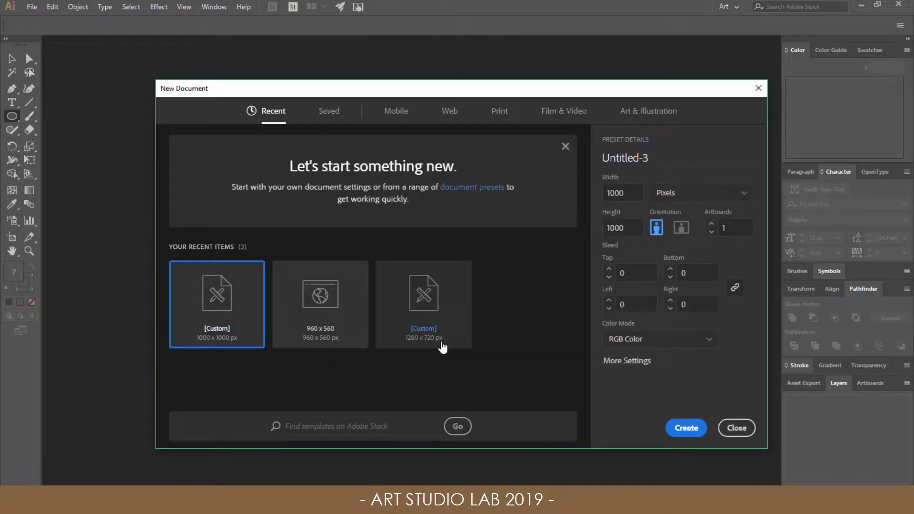
click(689, 434)
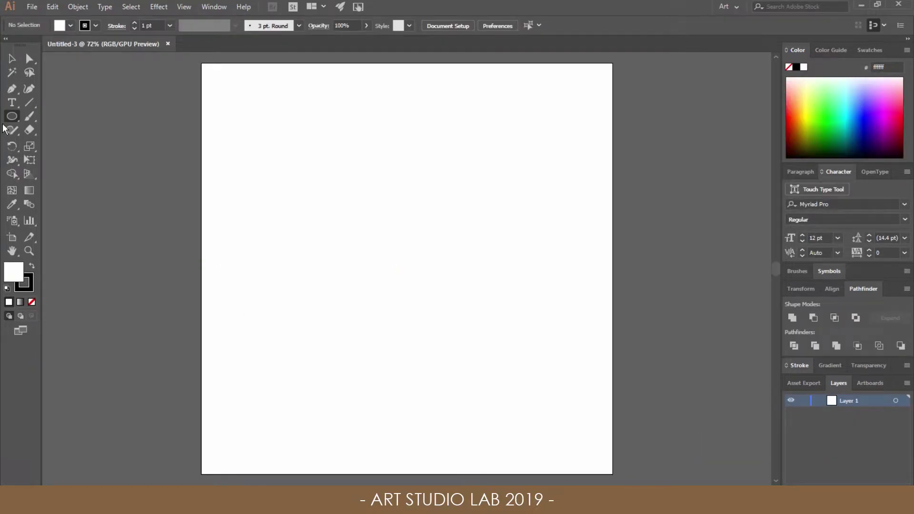
Step: Draw a large black-filled circle with no stroke, centred on the artboard
drag(11, 118, 52, 141)
click(31, 266)
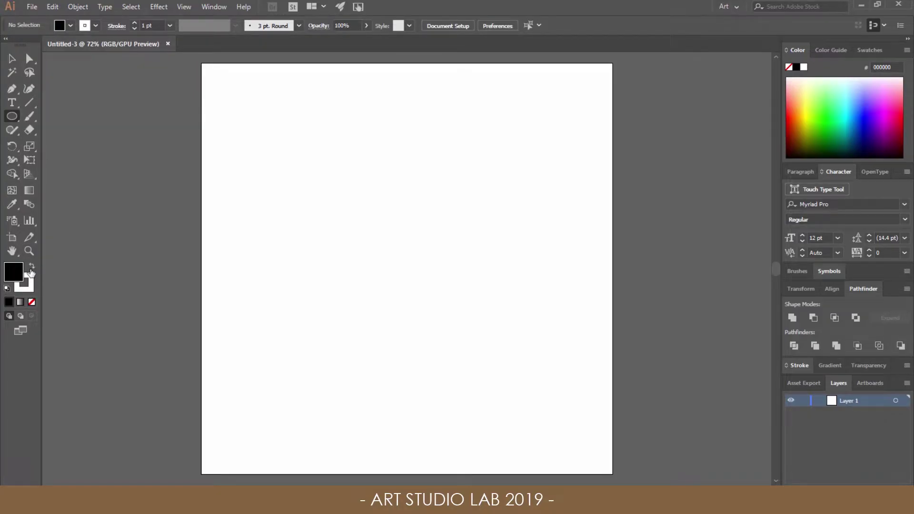
click(32, 301)
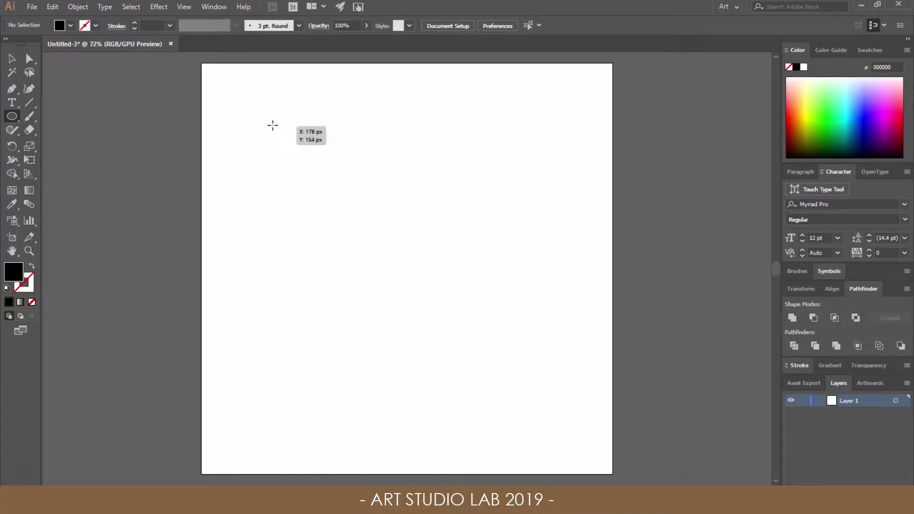
drag(272, 124, 550, 401)
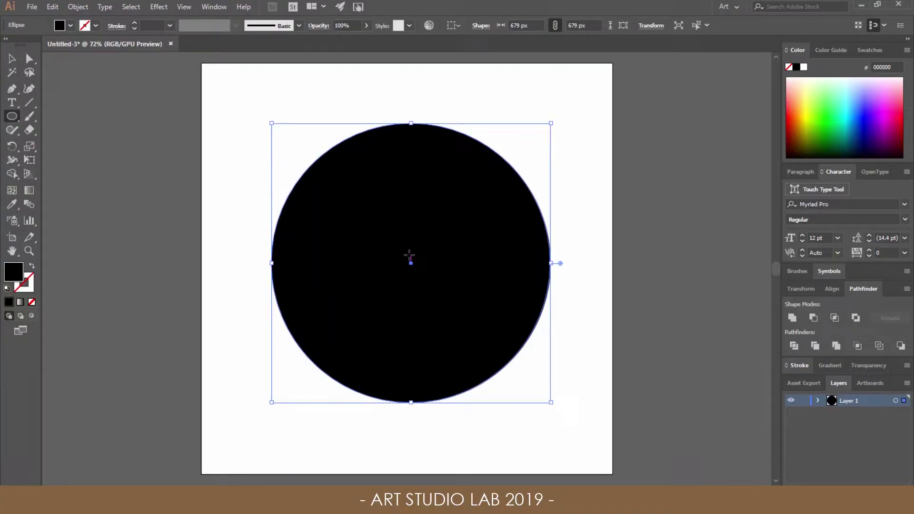
key(v)
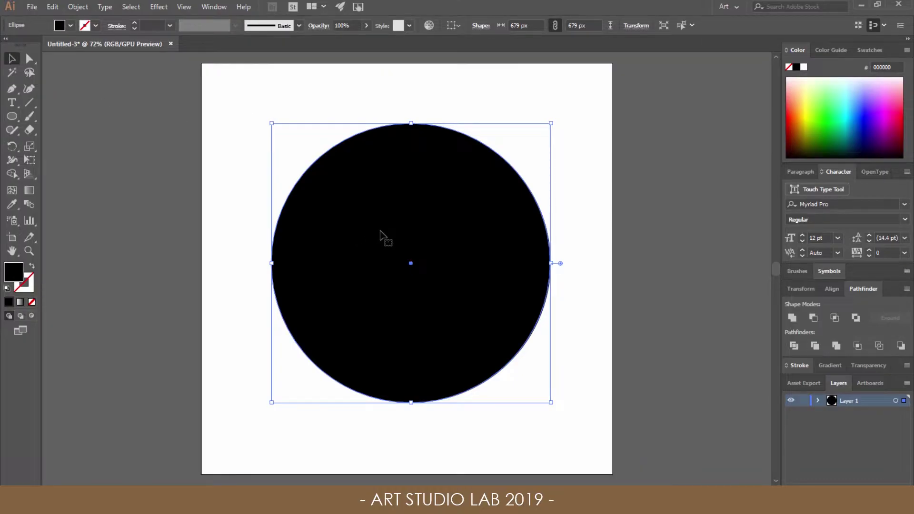
drag(379, 231, 400, 233)
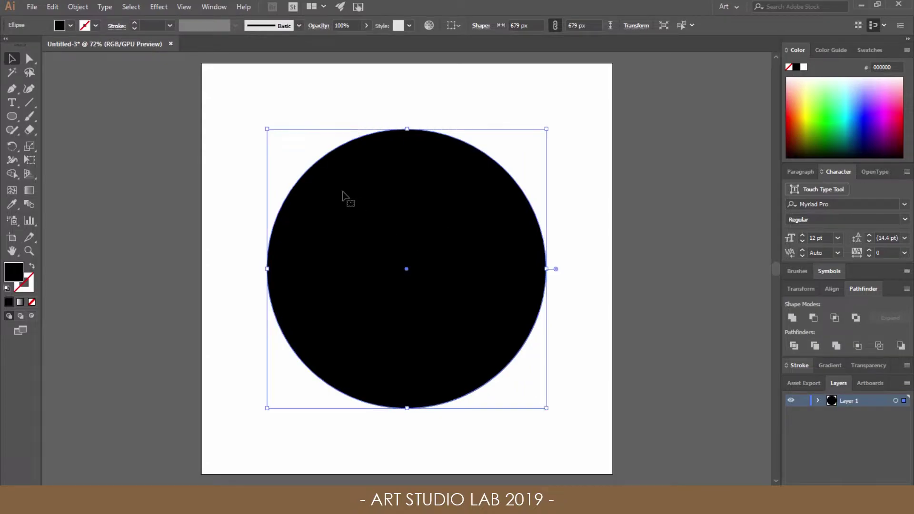
click(832, 288)
Step: Apply a Zig Zag effect to the circle: size 5% relative, 3 ridges per segment, smooth points
click(696, 312)
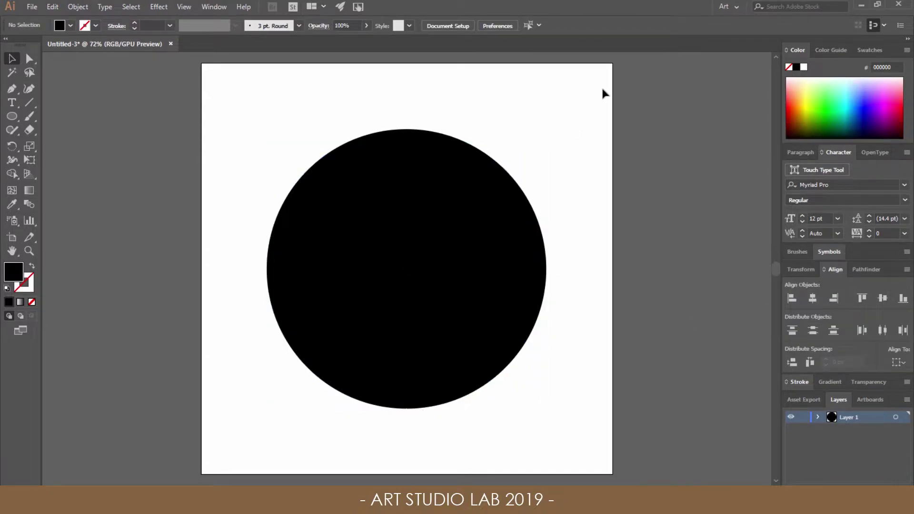
drag(603, 89, 406, 257)
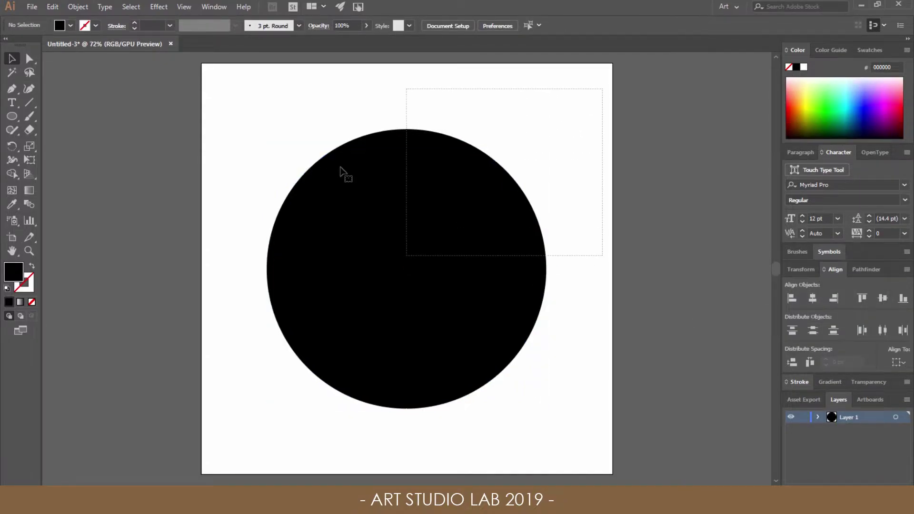
click(159, 7)
mouse_move(189, 106)
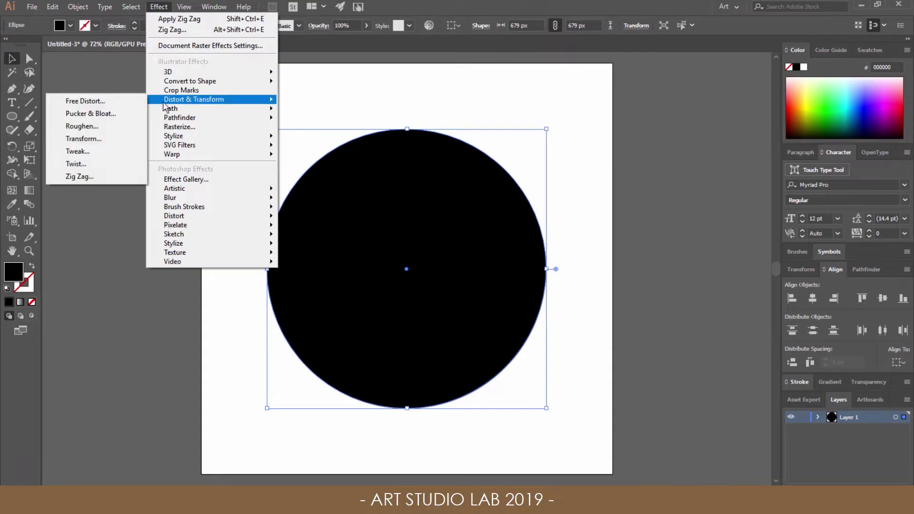
click(110, 179)
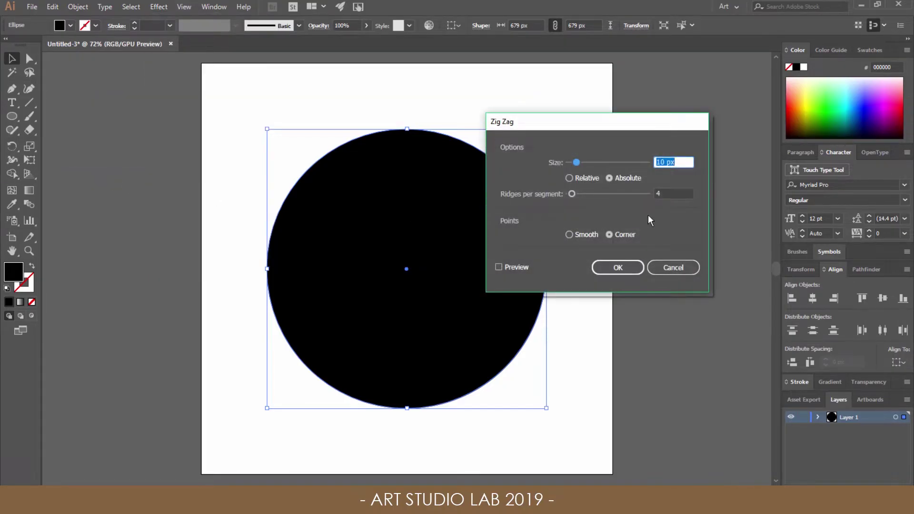
click(571, 234)
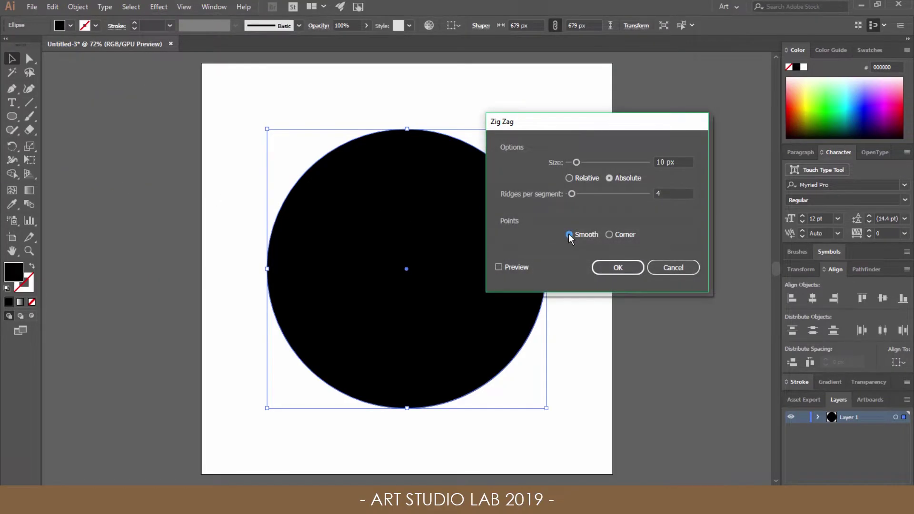
double_click(664, 194)
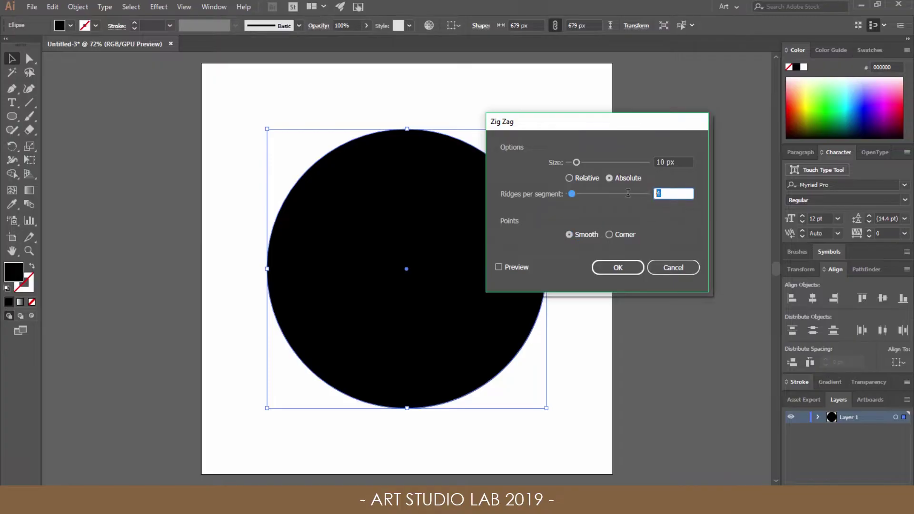
double_click(690, 162)
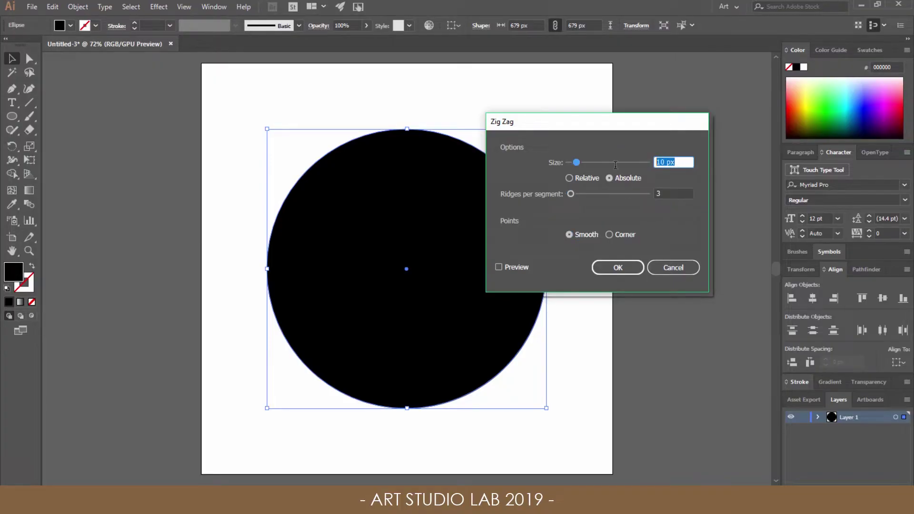
text(5)
click(572, 178)
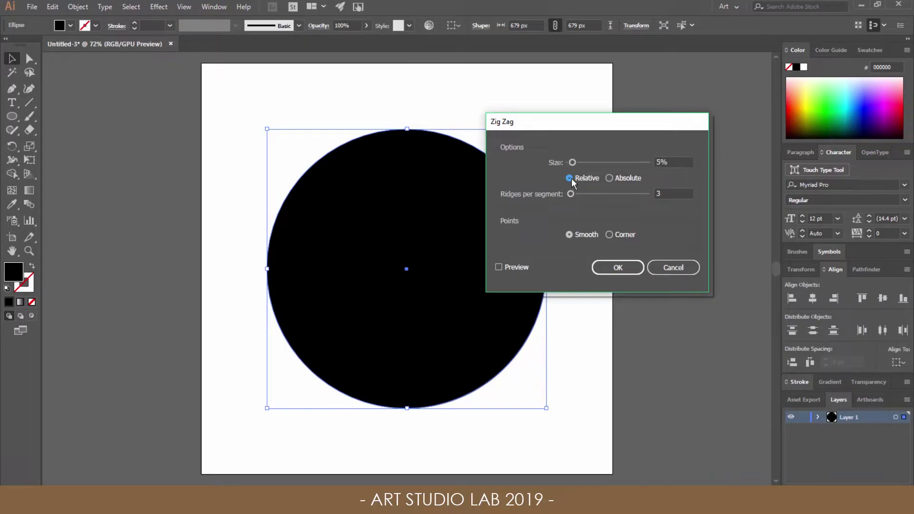
click(614, 267)
click(558, 137)
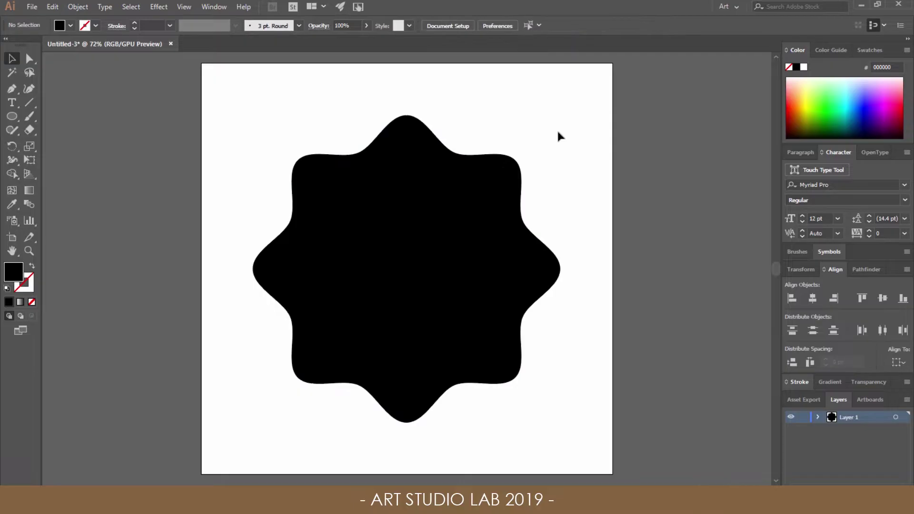
drag(549, 117, 309, 252)
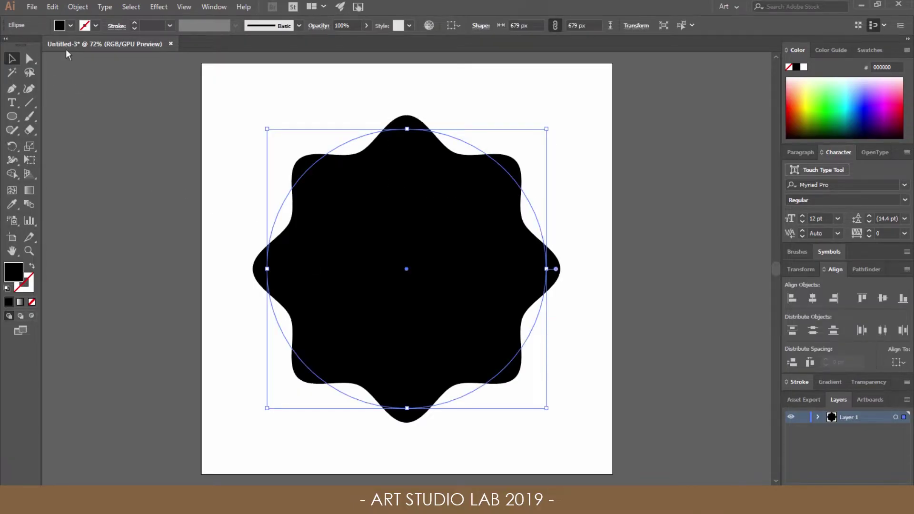
Step: Expand the wavy star's appearance into a plain path and copy it
click(77, 7)
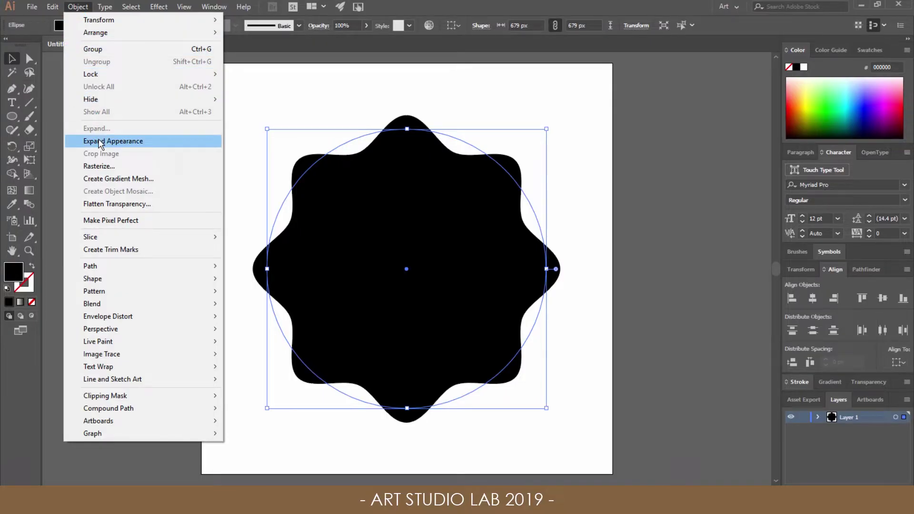
click(100, 141)
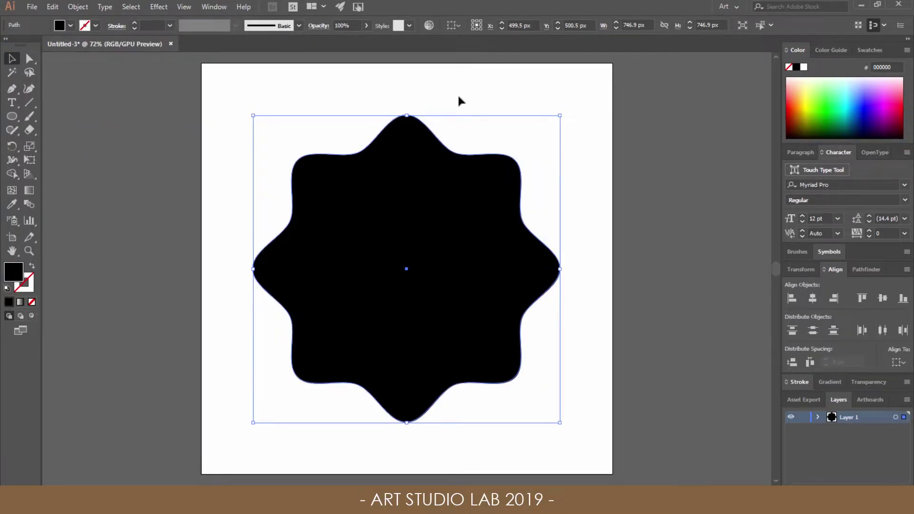
click(52, 6)
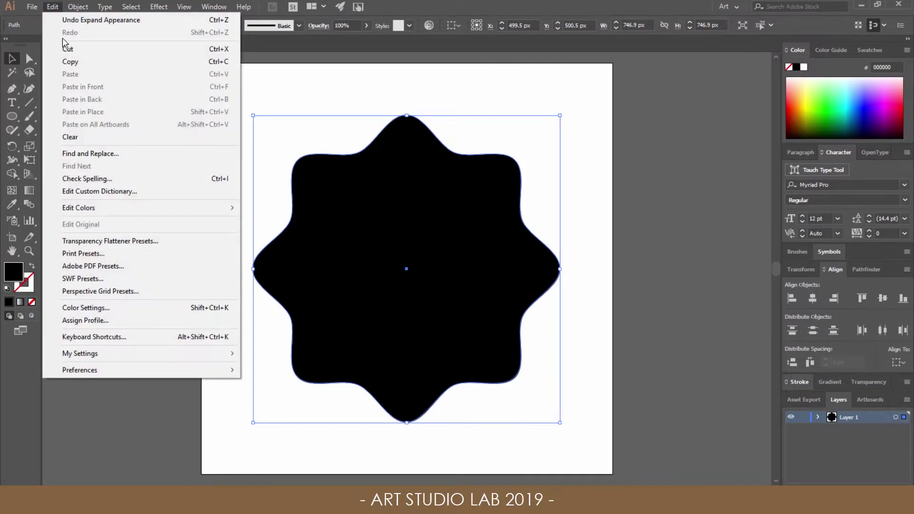
click(70, 62)
Step: Paste the copy in place and scale it down to a tiny 69 px star
click(53, 7)
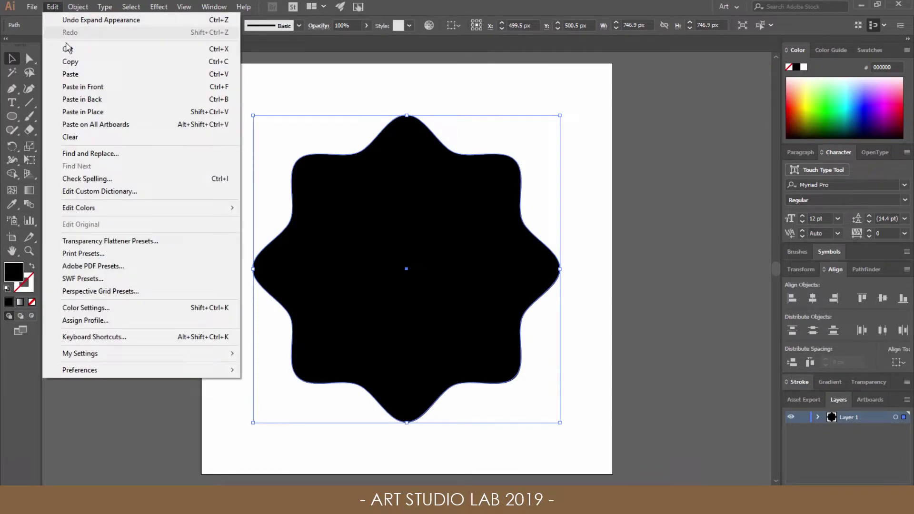
click(78, 113)
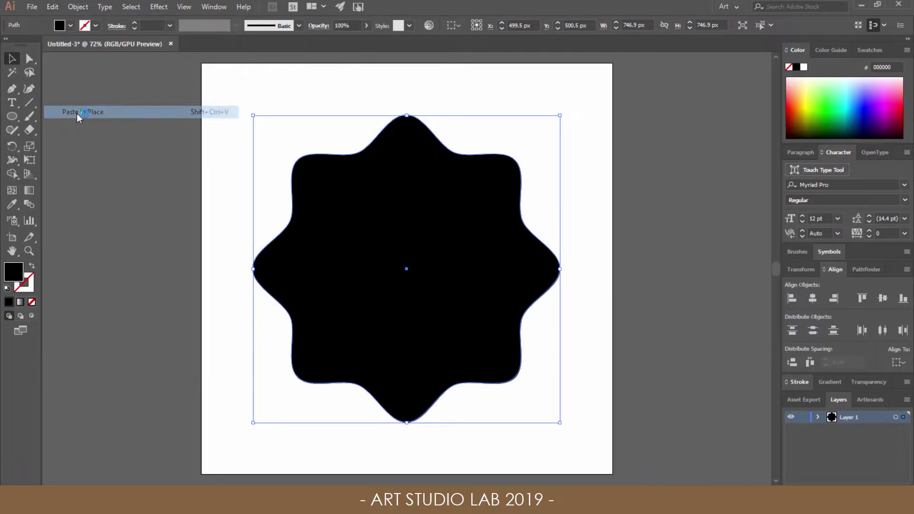
drag(253, 116, 356, 255)
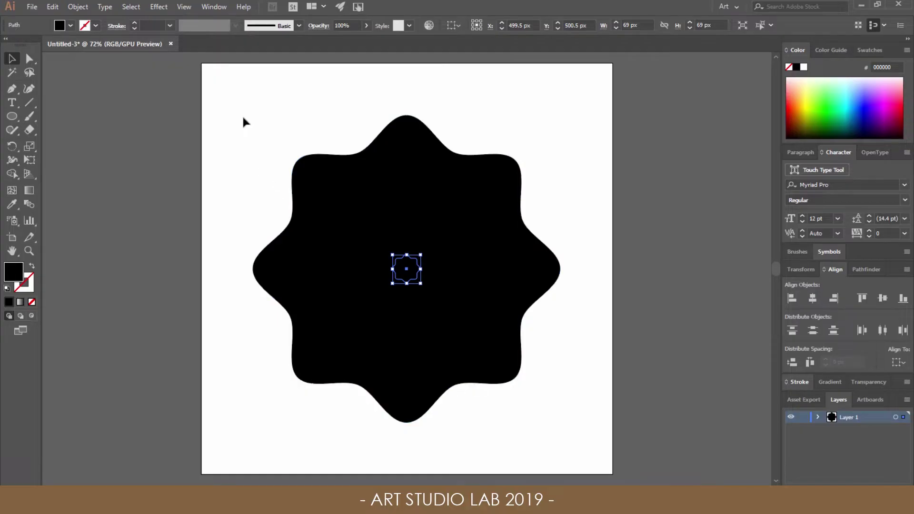
Step: Select both the large and tiny stars and make a blend from them
drag(236, 94, 541, 414)
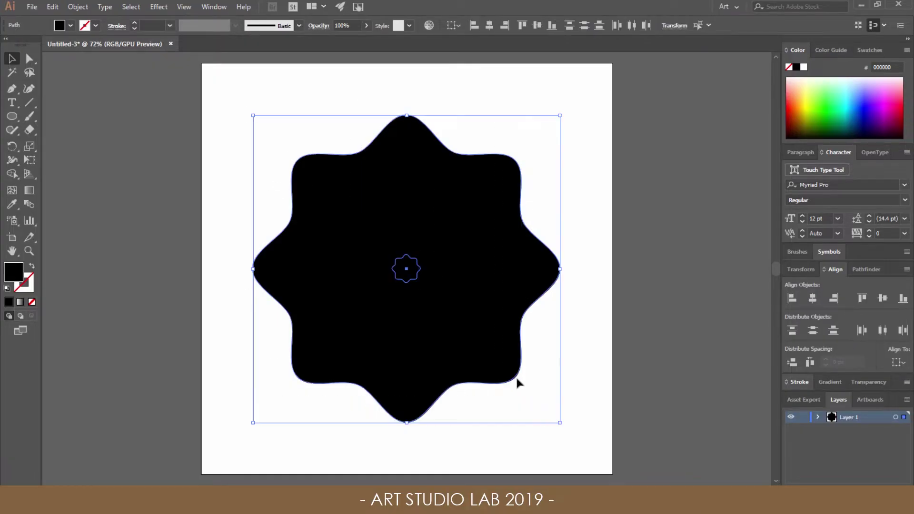
click(78, 7)
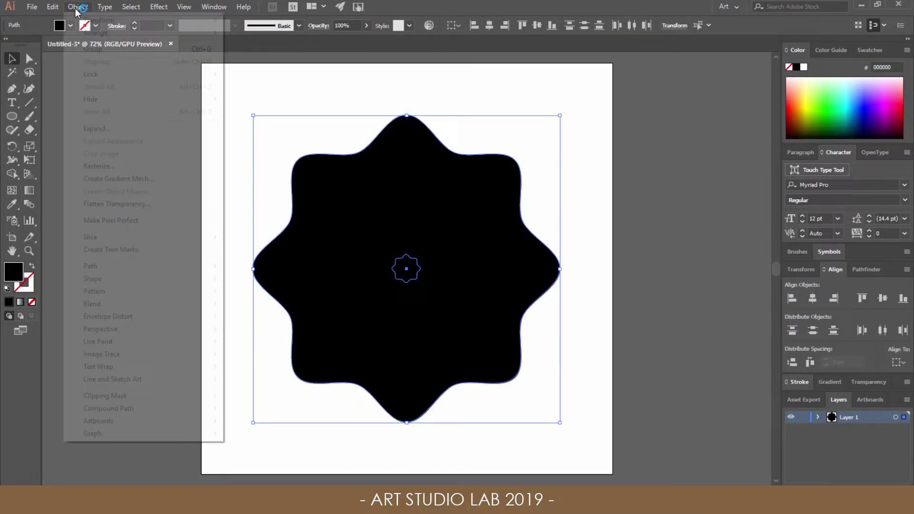
mouse_move(117, 307)
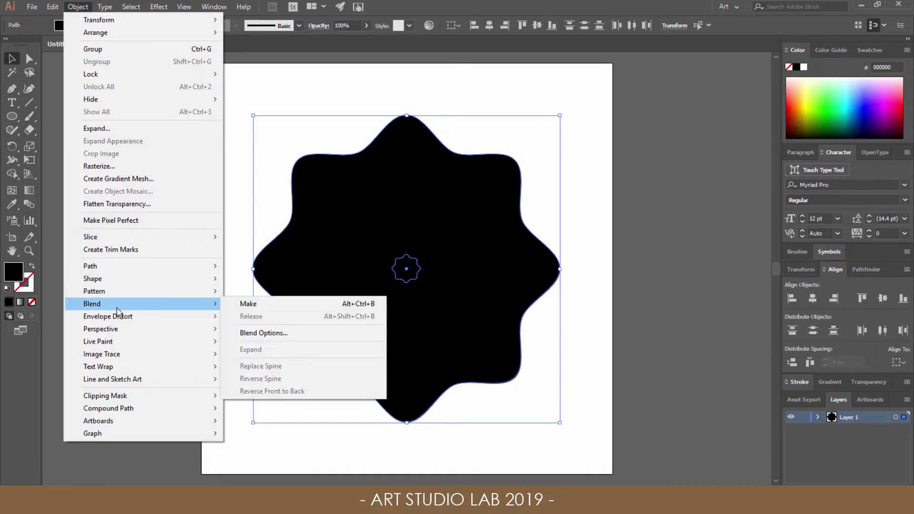
click(252, 307)
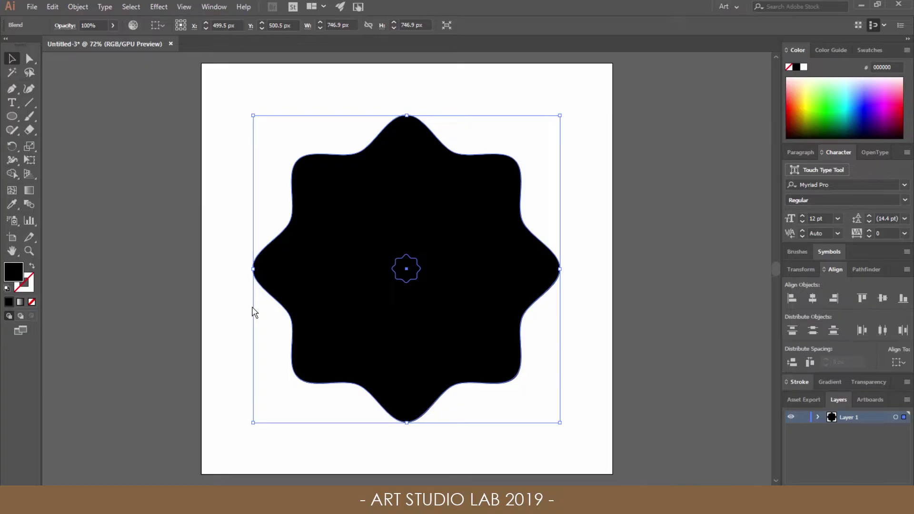
Step: Apply a Pathfinder Exclude effect to the blend to hollow out the star
click(158, 6)
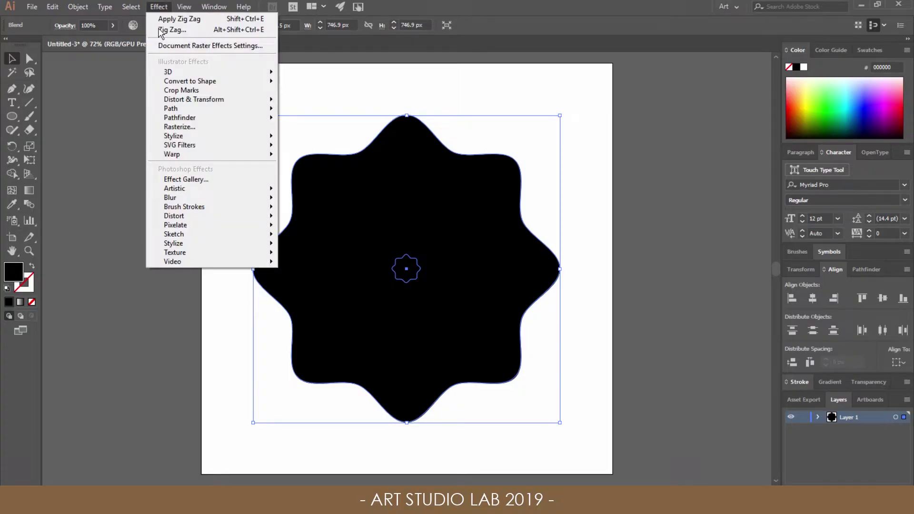
mouse_move(180, 118)
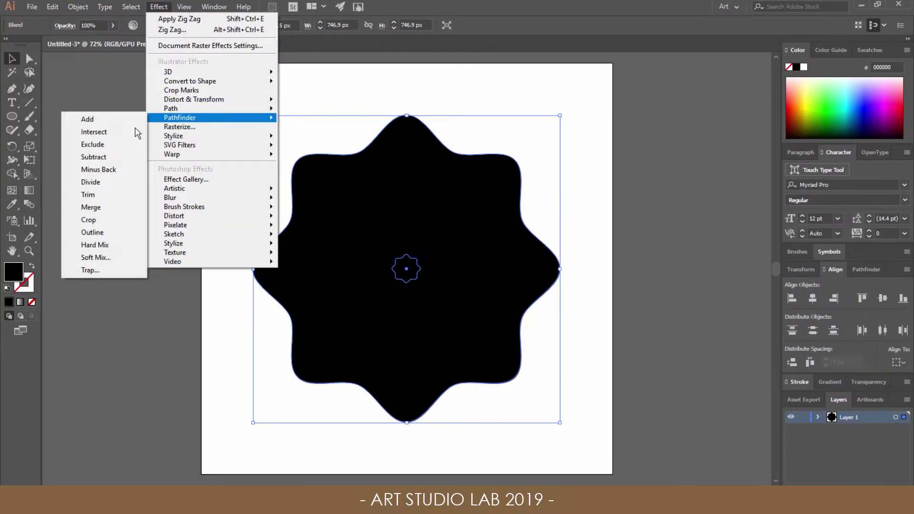
click(116, 152)
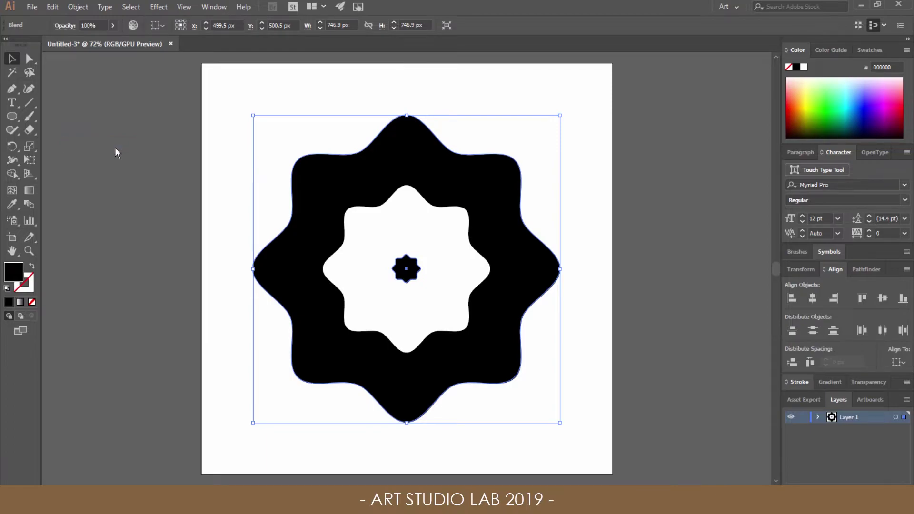
Step: Set the blend options to Specified Steps with 15 steps, previewing the stripes
drag(221, 91, 491, 396)
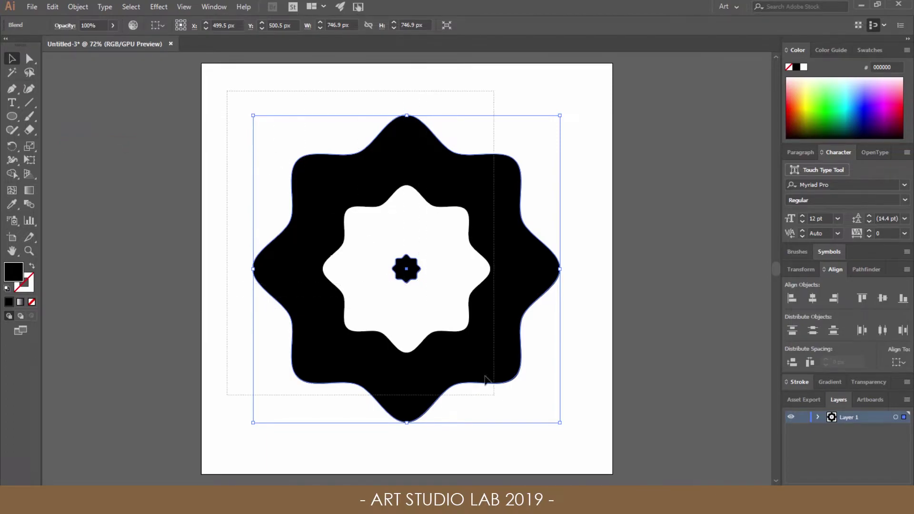
double_click(31, 203)
click(629, 202)
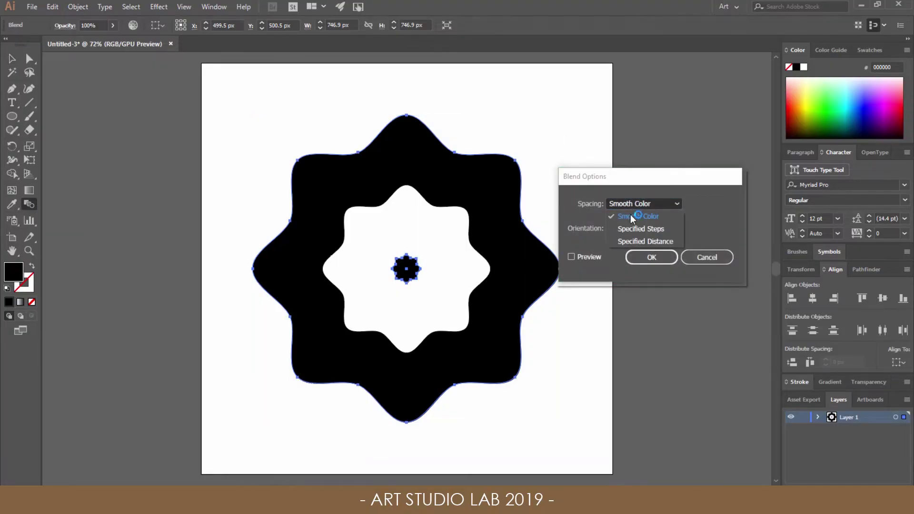
click(630, 229)
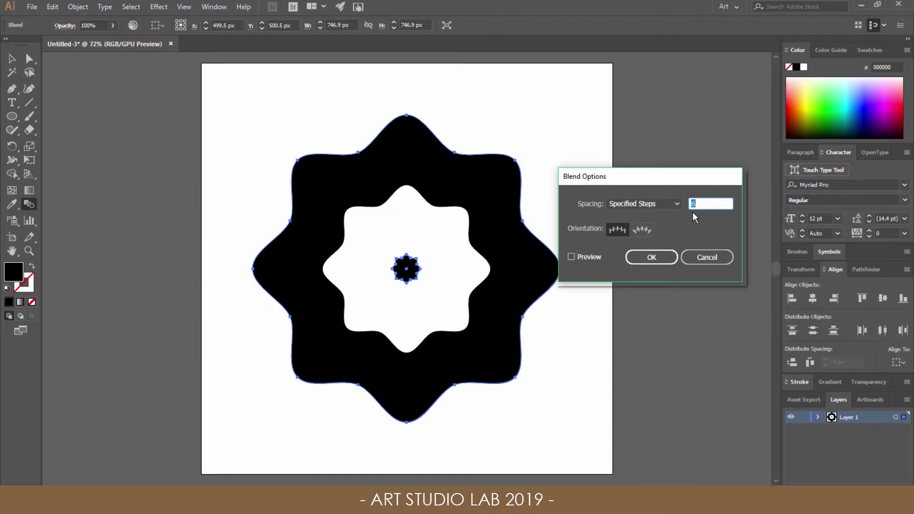
text(8)
double_click(698, 202)
click(597, 254)
double_click(700, 203)
text(12)
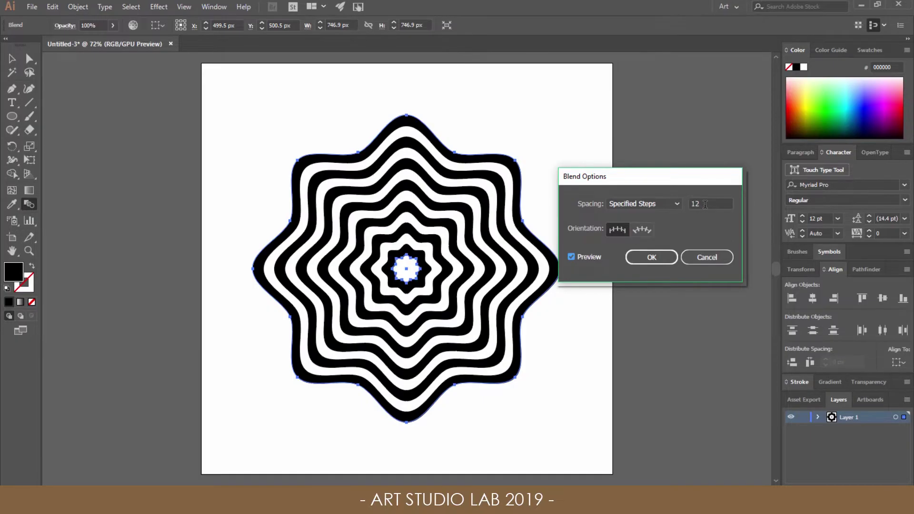
key(BackSpace)
text(0)
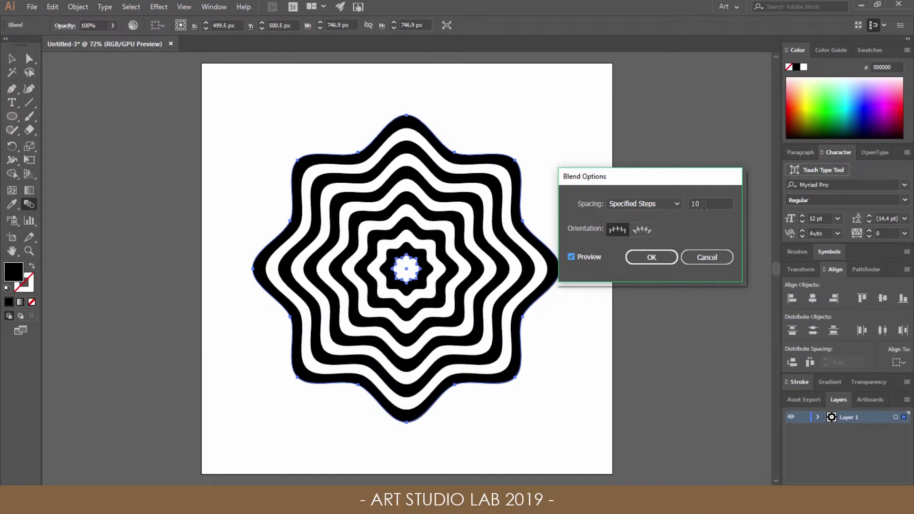
key(BackSpace)
text(2)
key(BackSpace)
text(3)
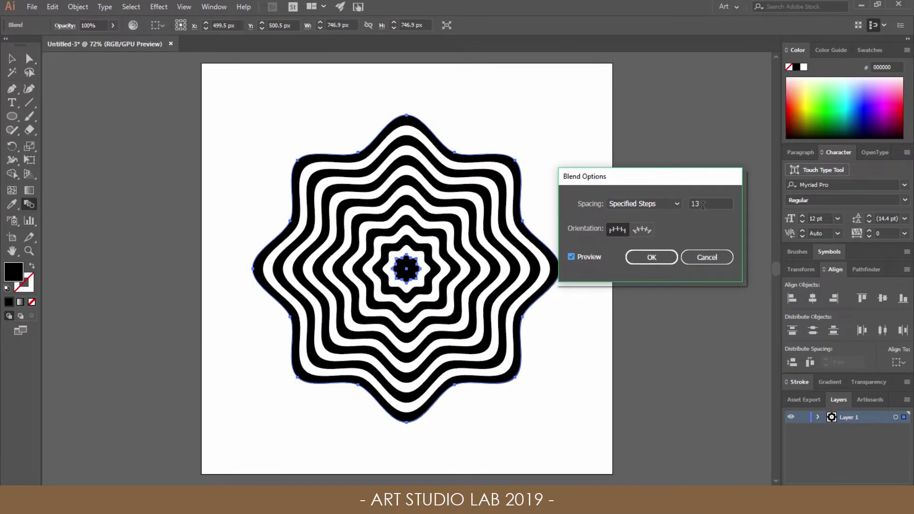
key(BackSpace)
text(4)
key(BackSpace)
text(5)
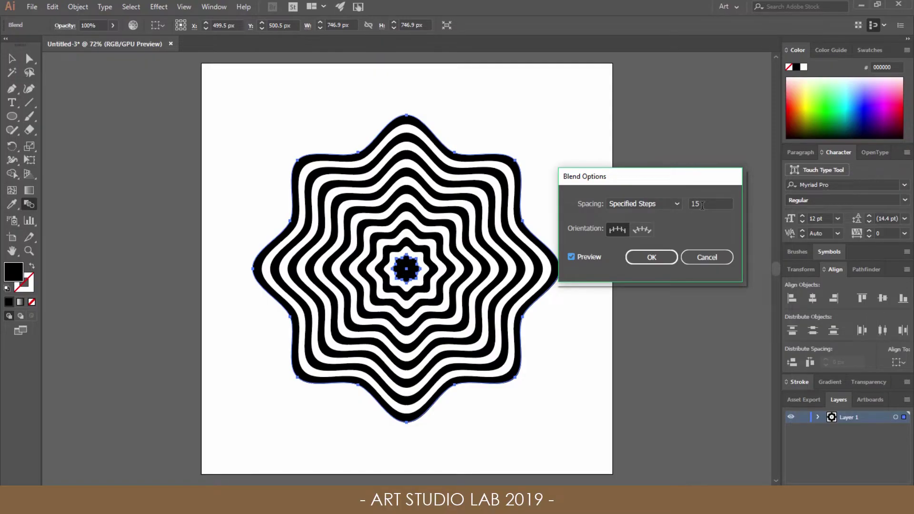
click(652, 256)
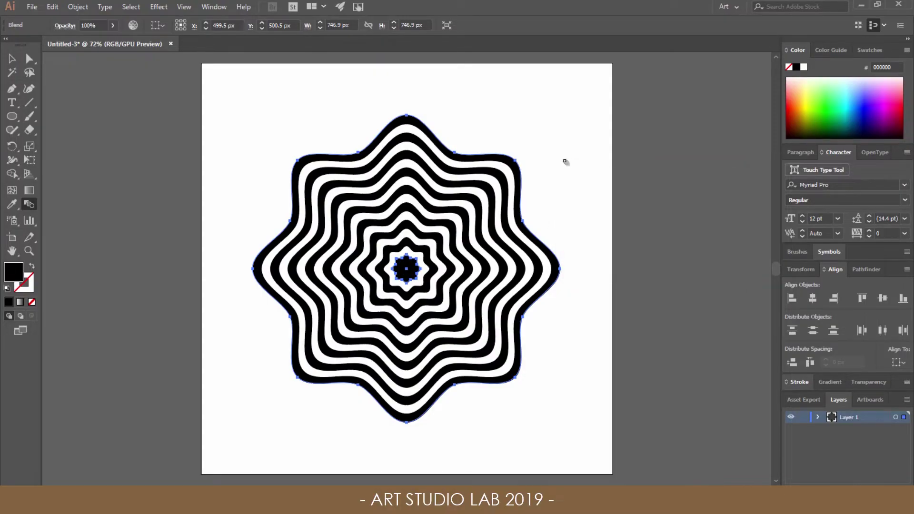
Step: Isolate the blend and select its small inner star
key(v)
click(261, 100)
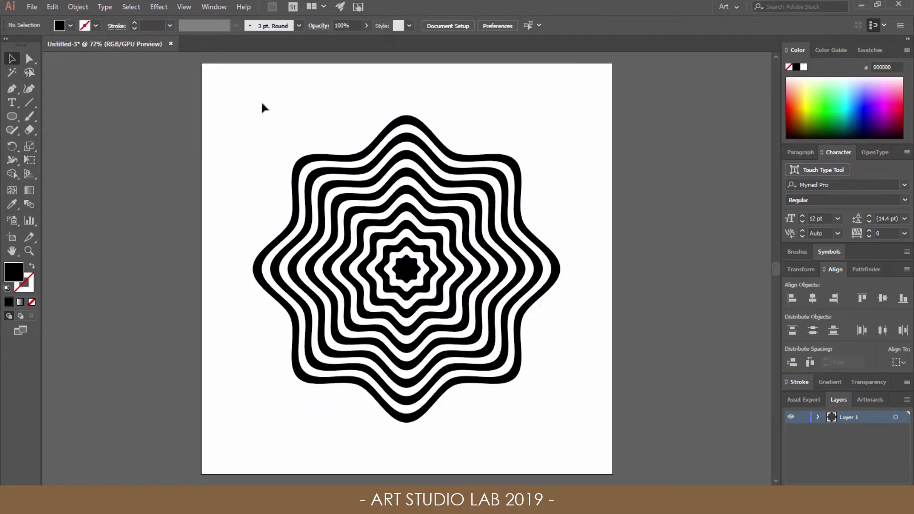
key(ctrl+a)
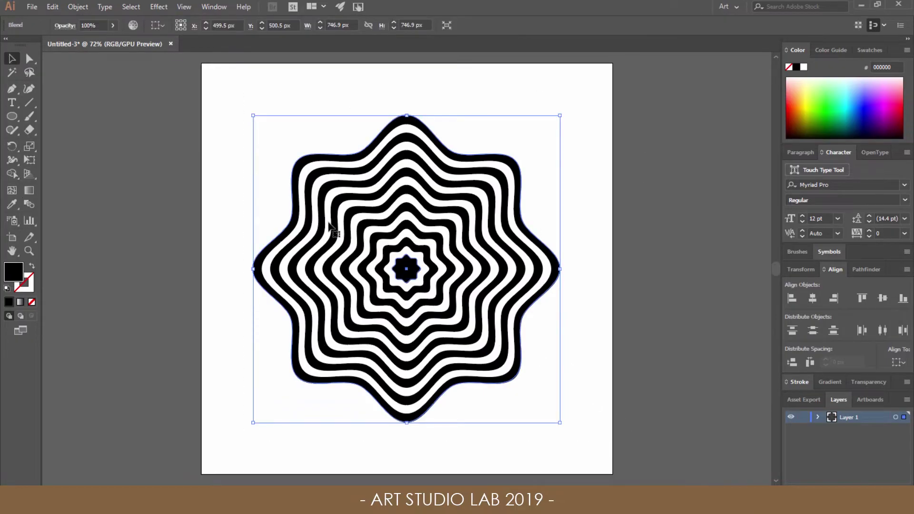
click(450, 26)
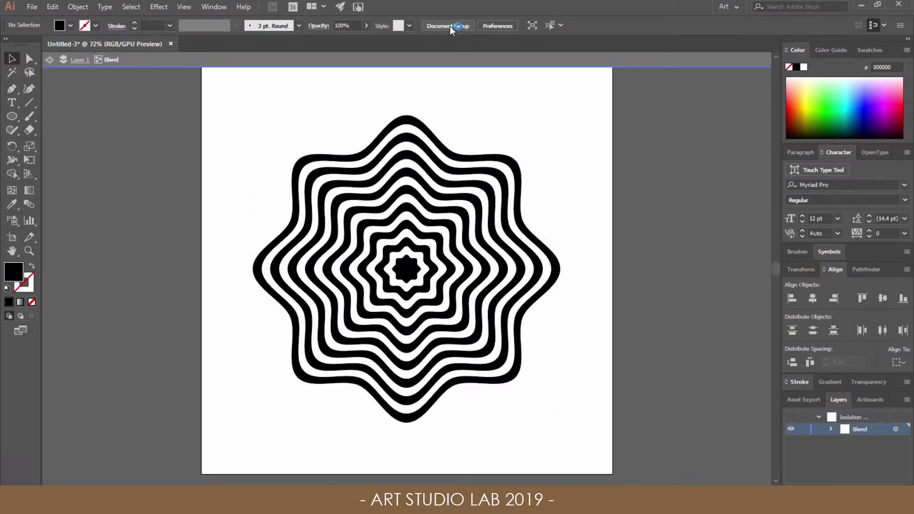
click(406, 269)
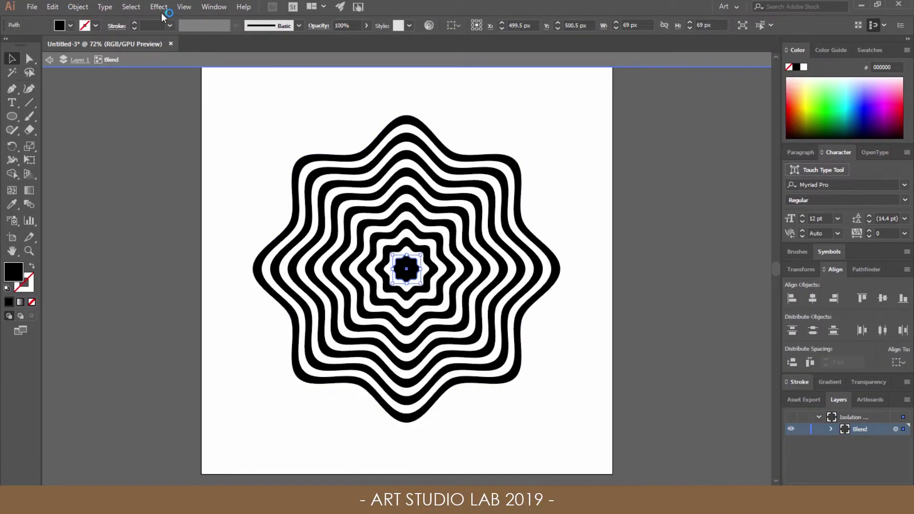
Step: Apply a Transform effect rotating the inner star by 100 degrees
click(160, 7)
mouse_move(186, 101)
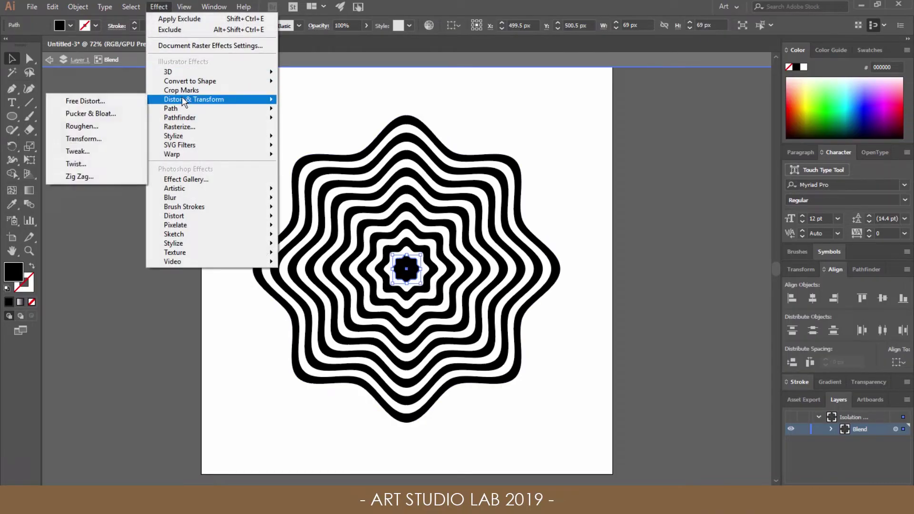
click(103, 138)
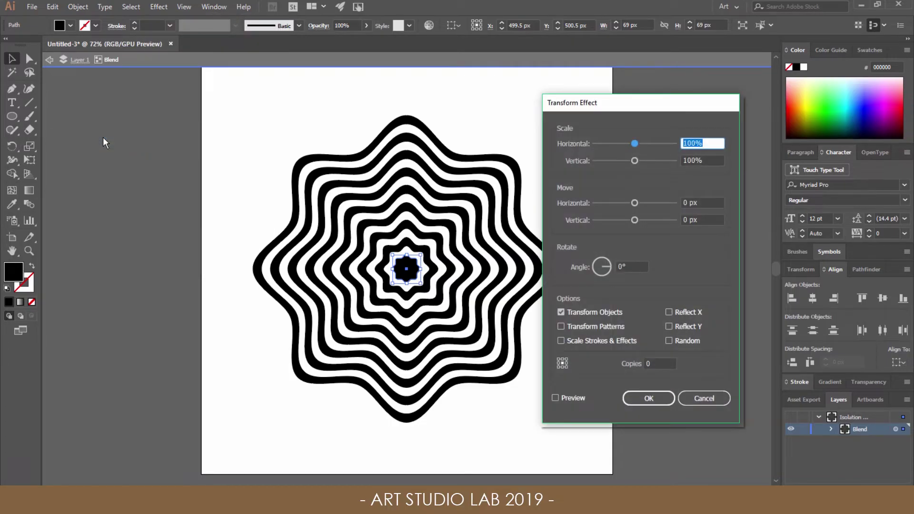
click(603, 266)
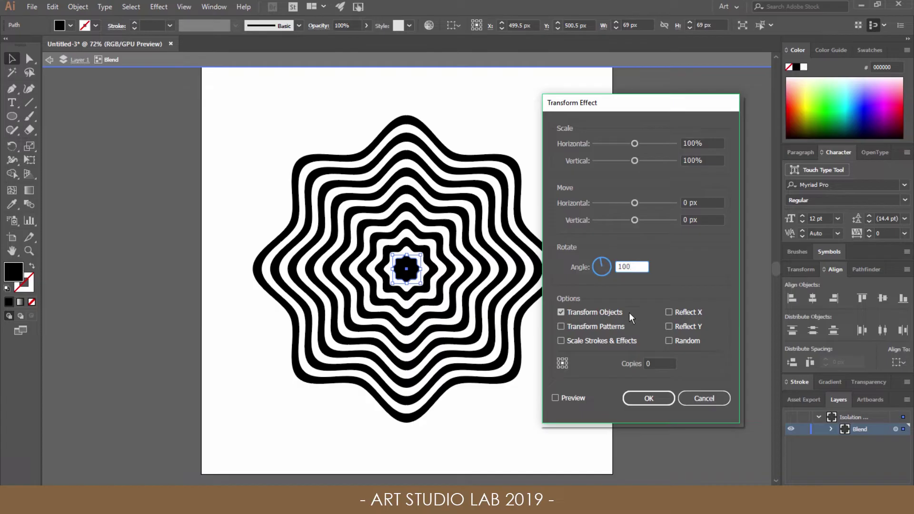
click(647, 399)
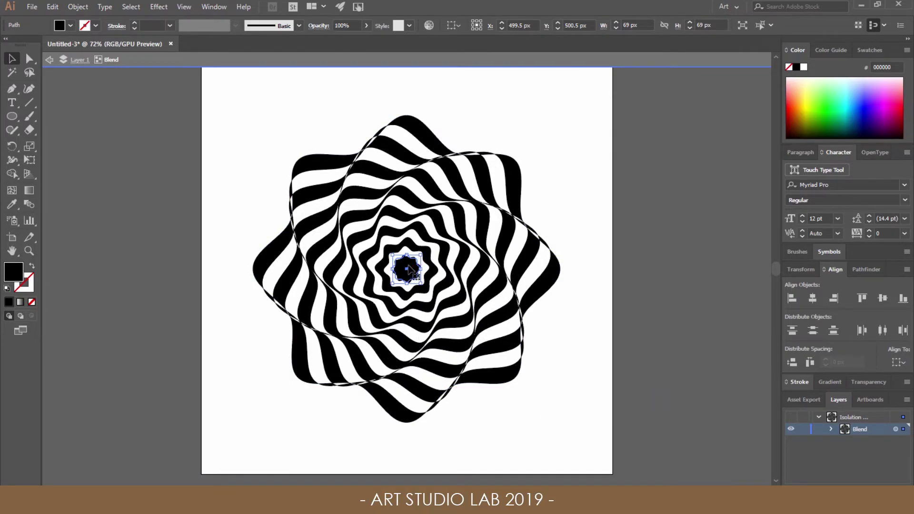
Step: Move the inner star down-left, exit isolation mode, and select all artwork
drag(412, 263, 382, 270)
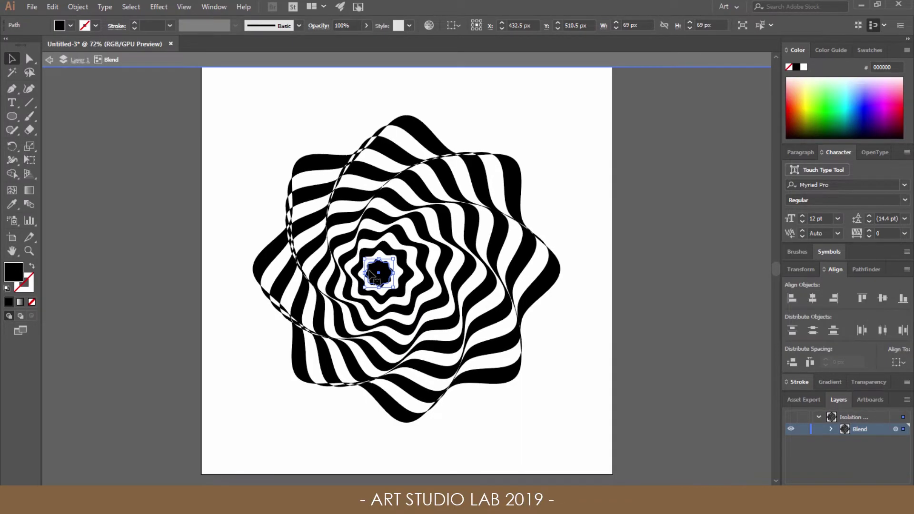
double_click(136, 187)
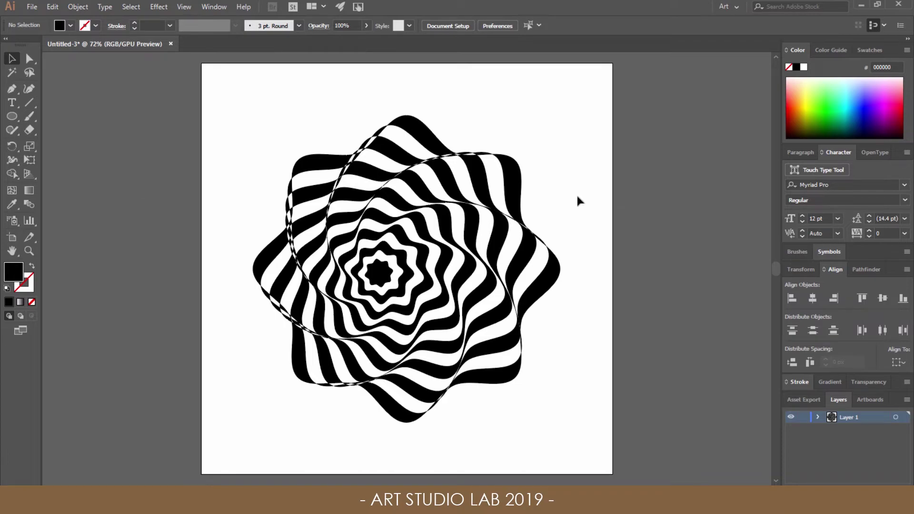
key(ctrl+a)
Step: Expand the blend into plain shapes and enlarge it to about 1165 px
click(78, 7)
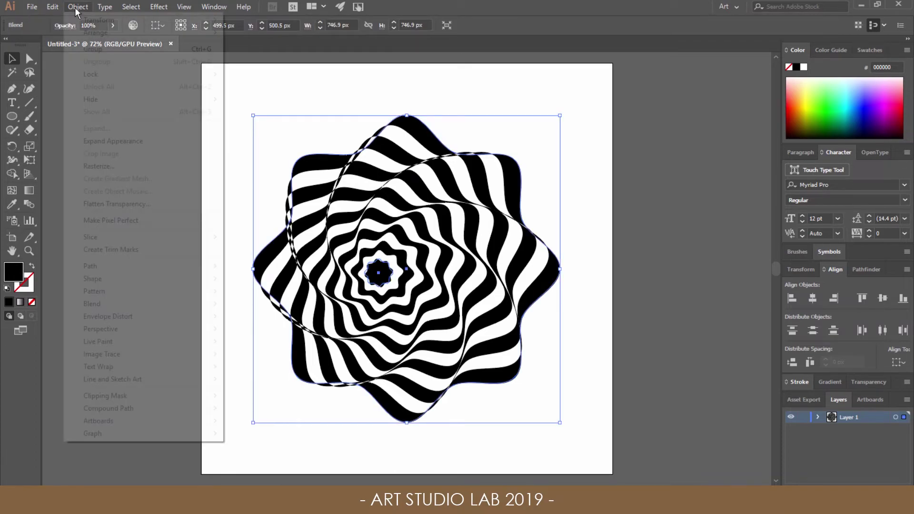
click(95, 141)
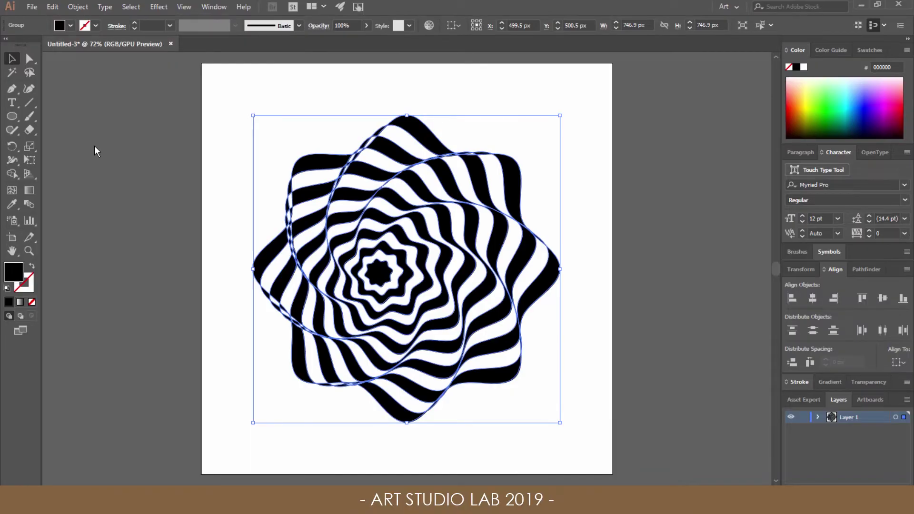
drag(560, 423, 647, 455)
scroll(589, 366, up, 5)
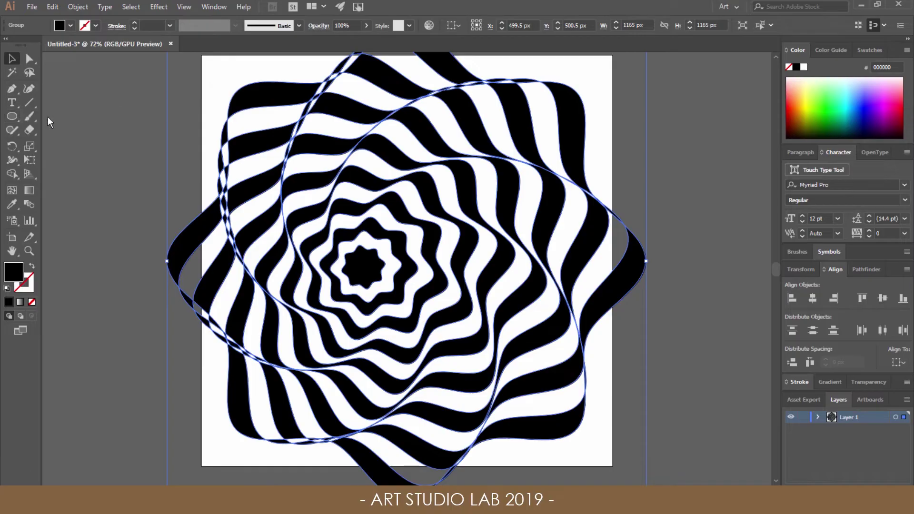
Step: Draw a 785 × 817 px rectangle over the centre and make a clipping mask
key(m)
drag(244, 96, 567, 431)
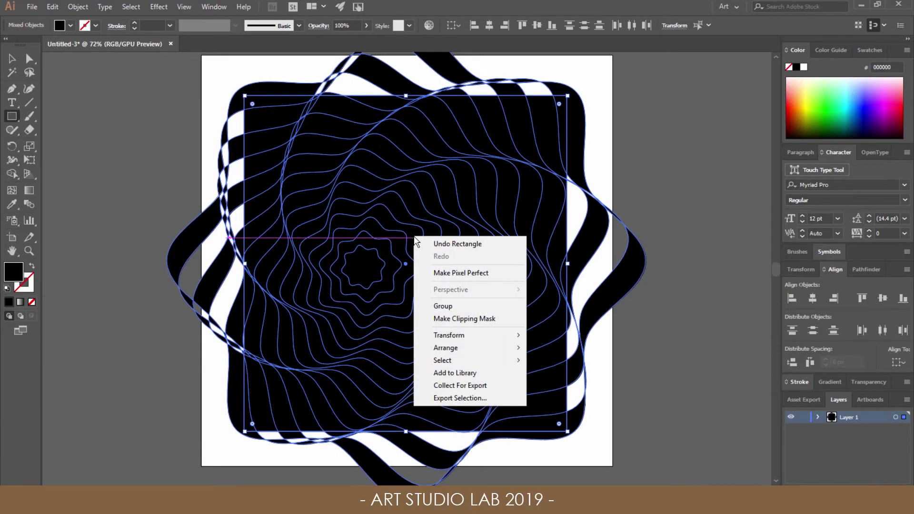
click(451, 319)
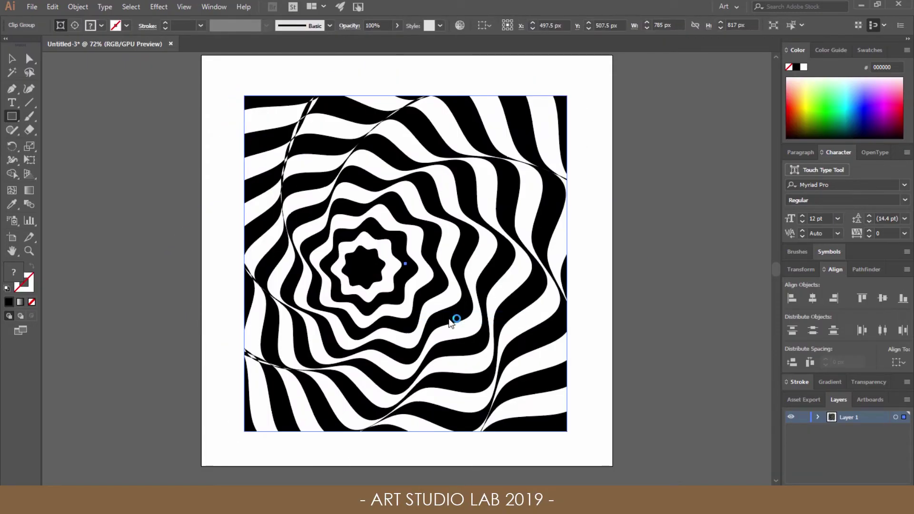